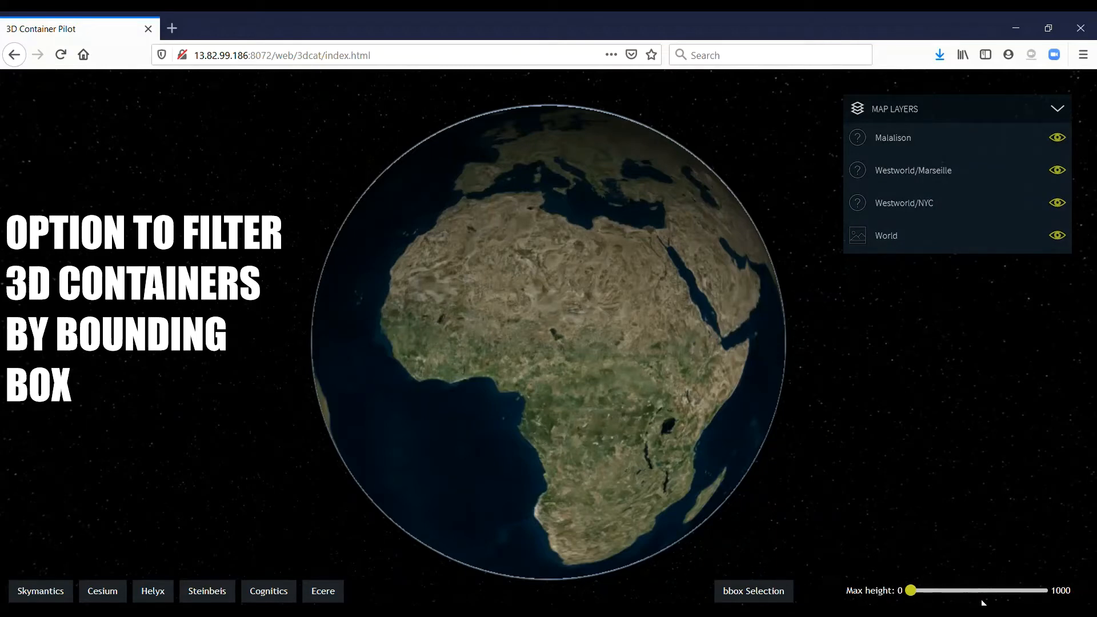
- Show the Firefox developer Console so the collection-loading log appears below the globe
{"action": "key", "text": "F12"}
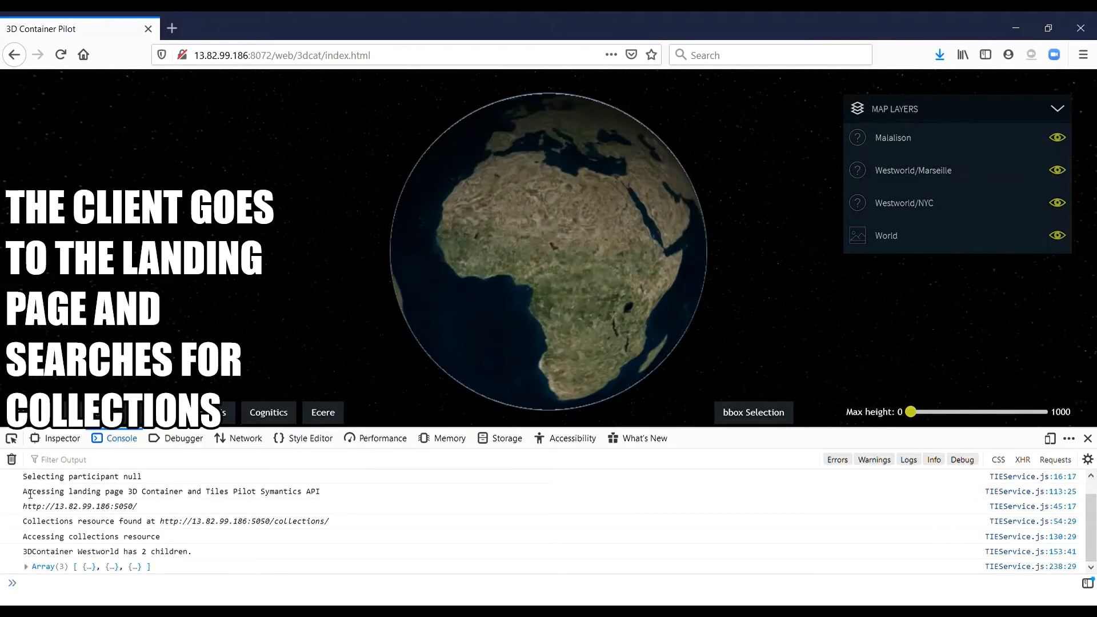
- Highlight the landing page, collections-found and collections-access log lines in turn
{"action": "left_click_drag", "start_coordinate": [24, 492], "coordinate": [321, 493]}
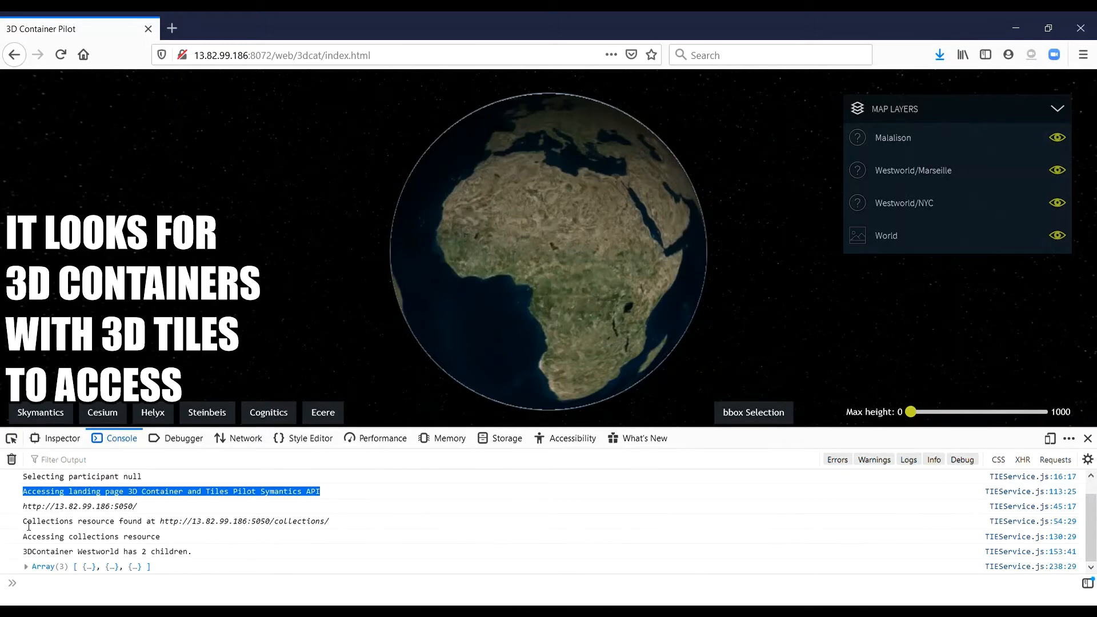
{"action": "left_click", "coordinate": [35, 524]}
{"action": "left_click_drag", "start_coordinate": [34, 525], "coordinate": [153, 524]}
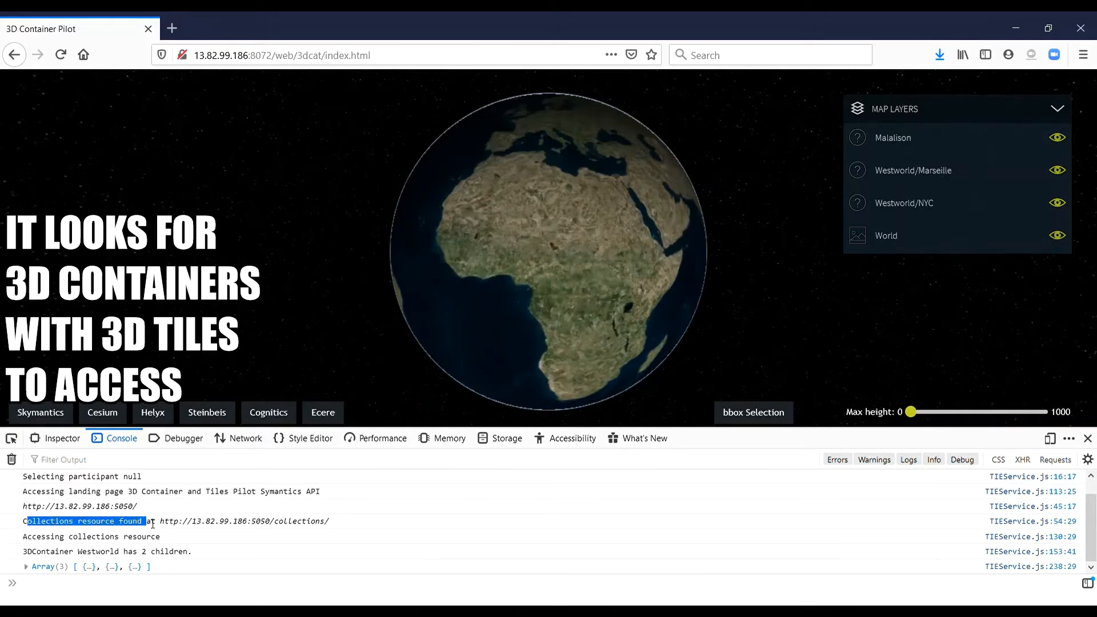
{"action": "left_click", "coordinate": [39, 544]}
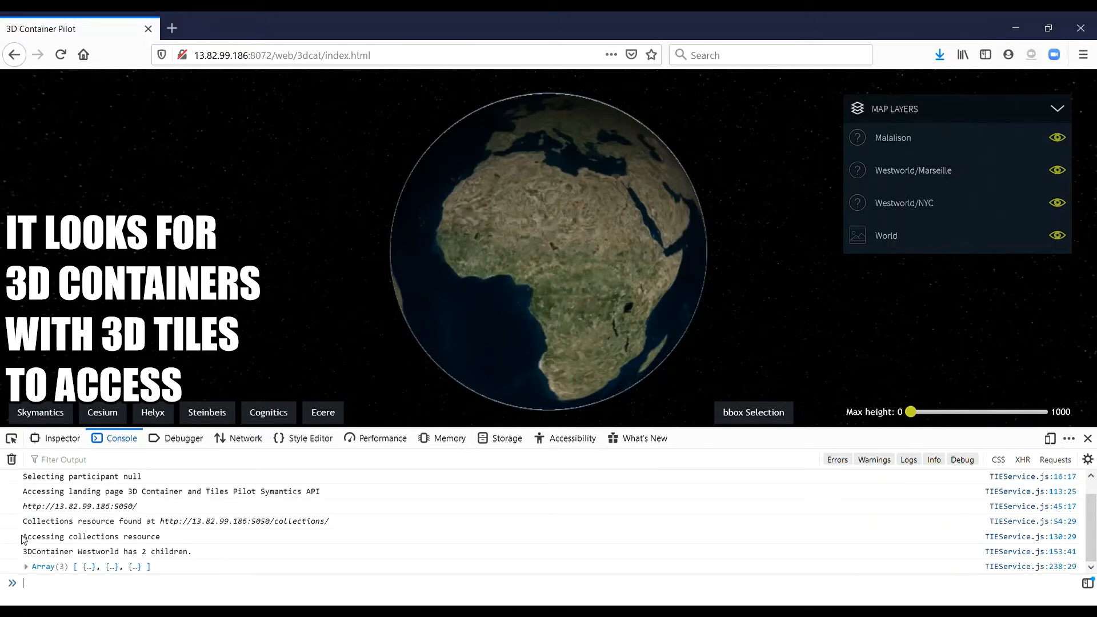
{"action": "left_click_drag", "start_coordinate": [22, 538], "coordinate": [194, 555]}
{"action": "left_click", "coordinate": [86, 539]}
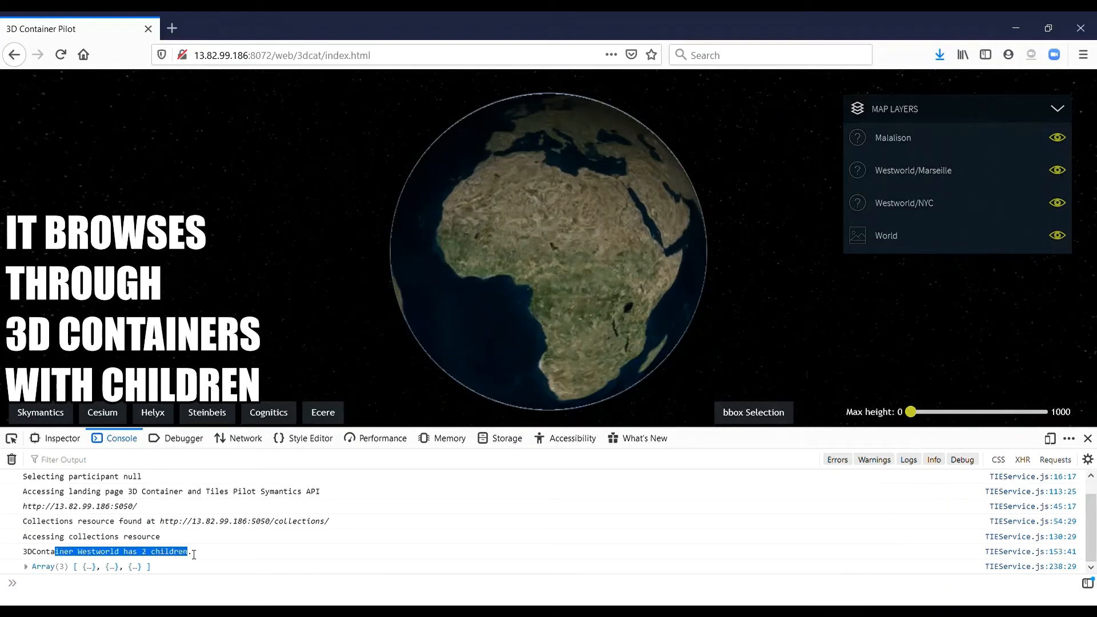
{"action": "left_click", "coordinate": [193, 555]}
- Expand the Array(3) of collections and fly the globe to the Westworld/Marseille 3D tiles
{"action": "left_click", "coordinate": [26, 567]}
{"action": "scroll", "coordinate": [77, 533], "scroll_direction": "down", "scroll_amount": 2}
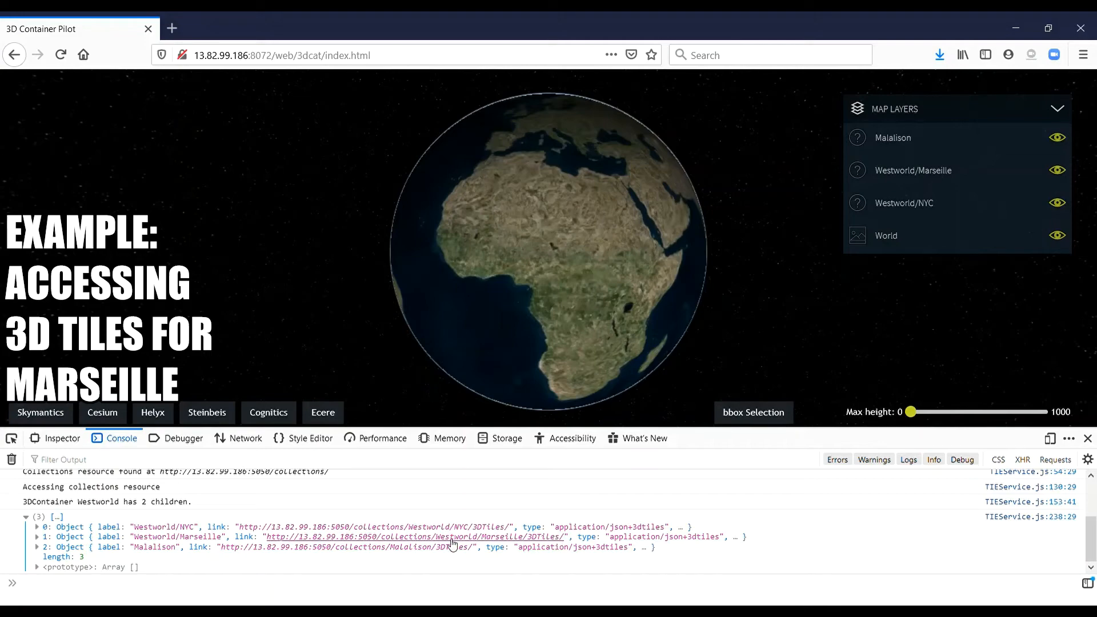
{"action": "left_click", "coordinate": [1022, 170]}
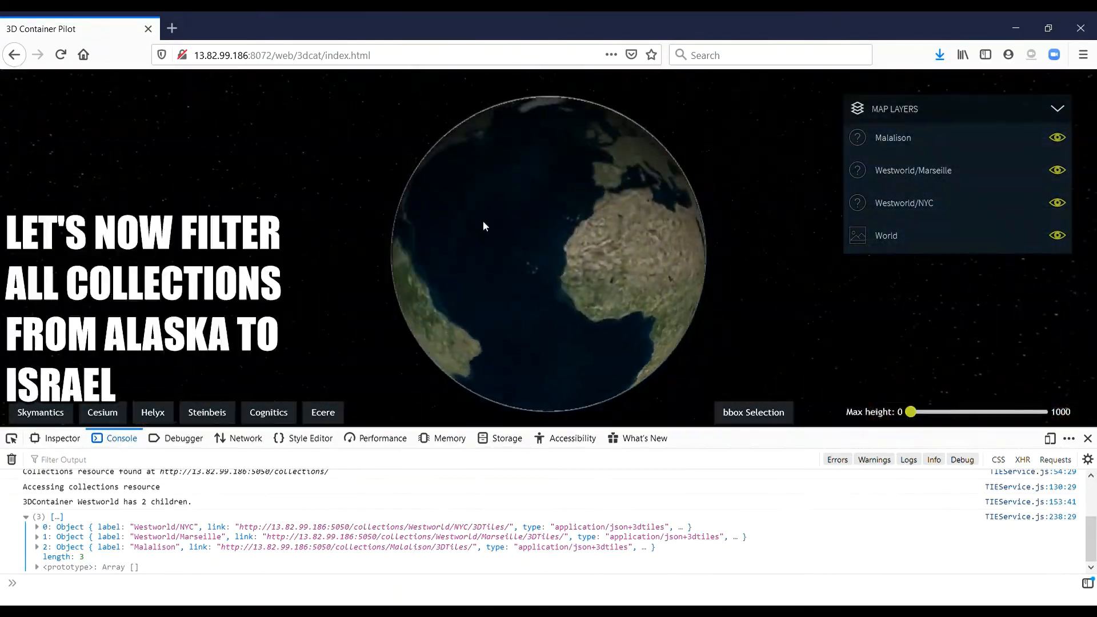
- Draw a bounding box from Alaska to Israel and nudge the Max height filter up
{"action": "left_click", "coordinate": [753, 412]}
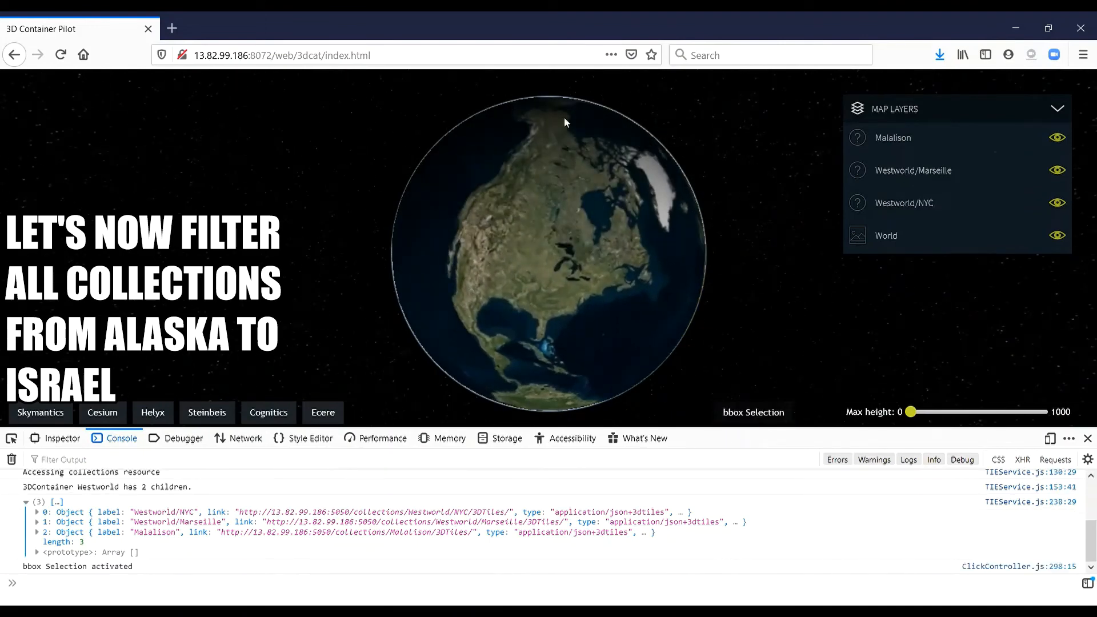
{"action": "left_click_drag", "start_coordinate": [688, 260], "coordinate": [597, 216]}
{"action": "left_click", "coordinate": [654, 193]}
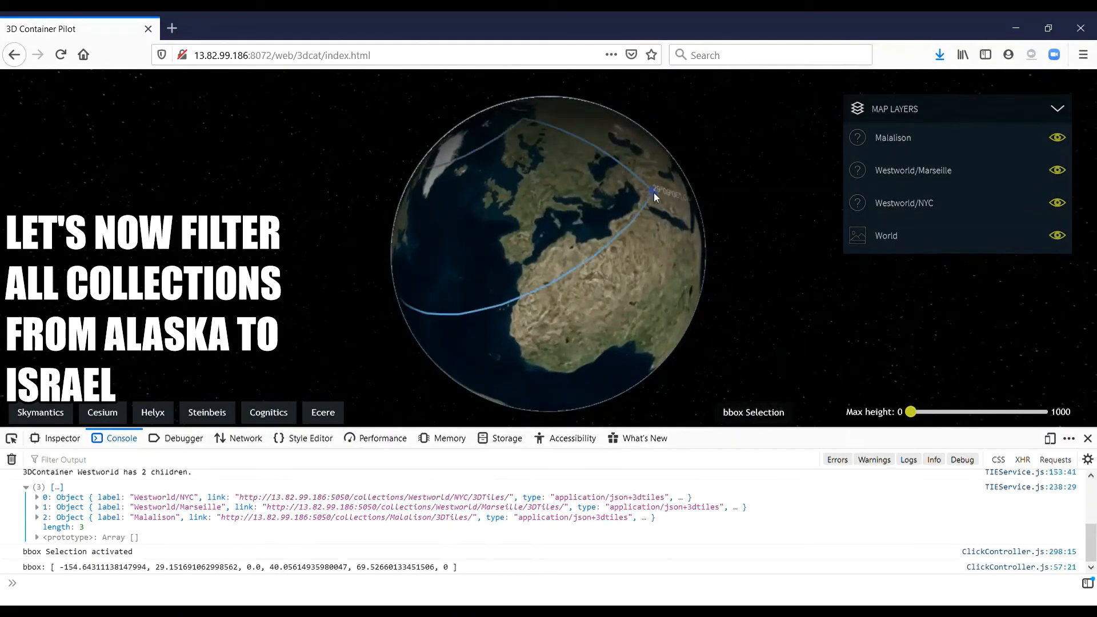
{"action": "left_click", "coordinate": [930, 413]}
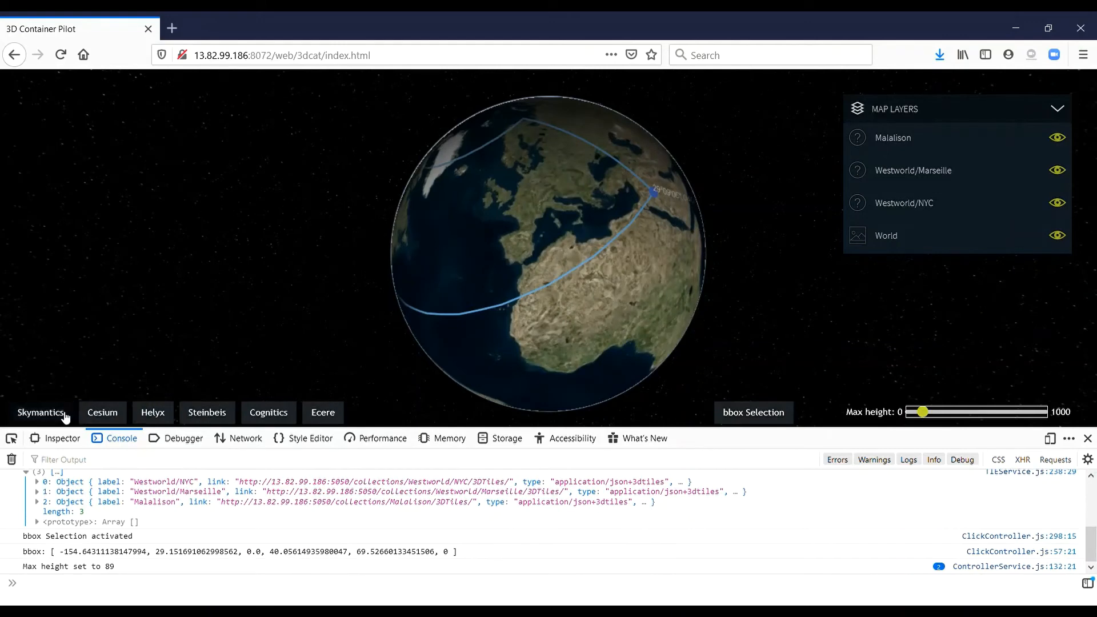
- Query Skymantics then Cesium inside the box so only NewYorkBuildings loads
{"action": "left_click", "coordinate": [41, 411]}
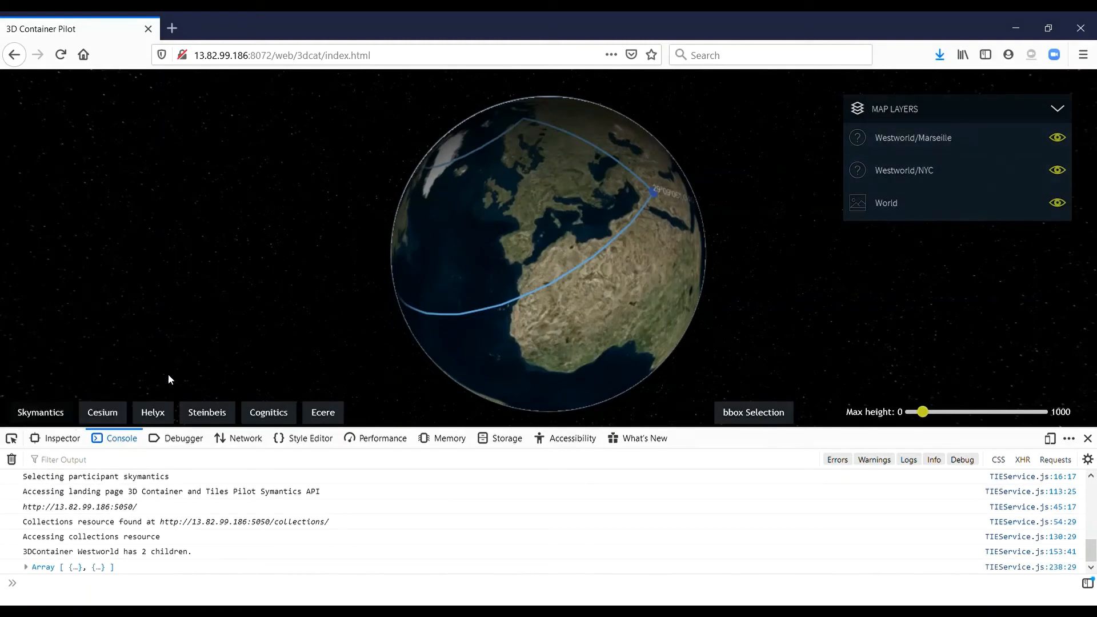
{"action": "left_click", "coordinate": [102, 414]}
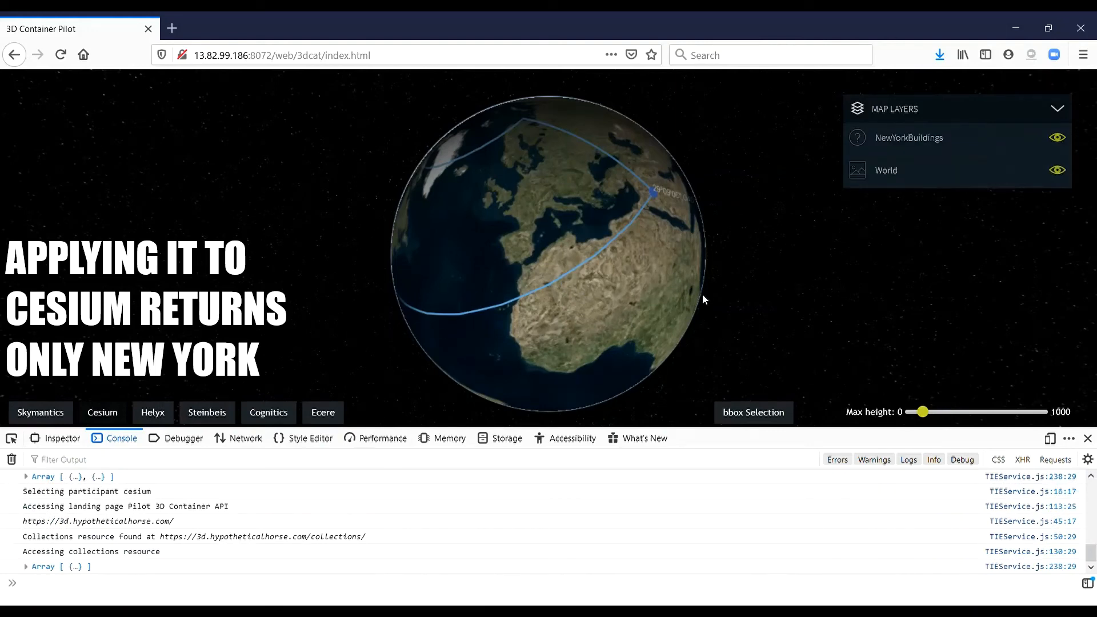
{"action": "mouse_move", "coordinate": [942, 138]}
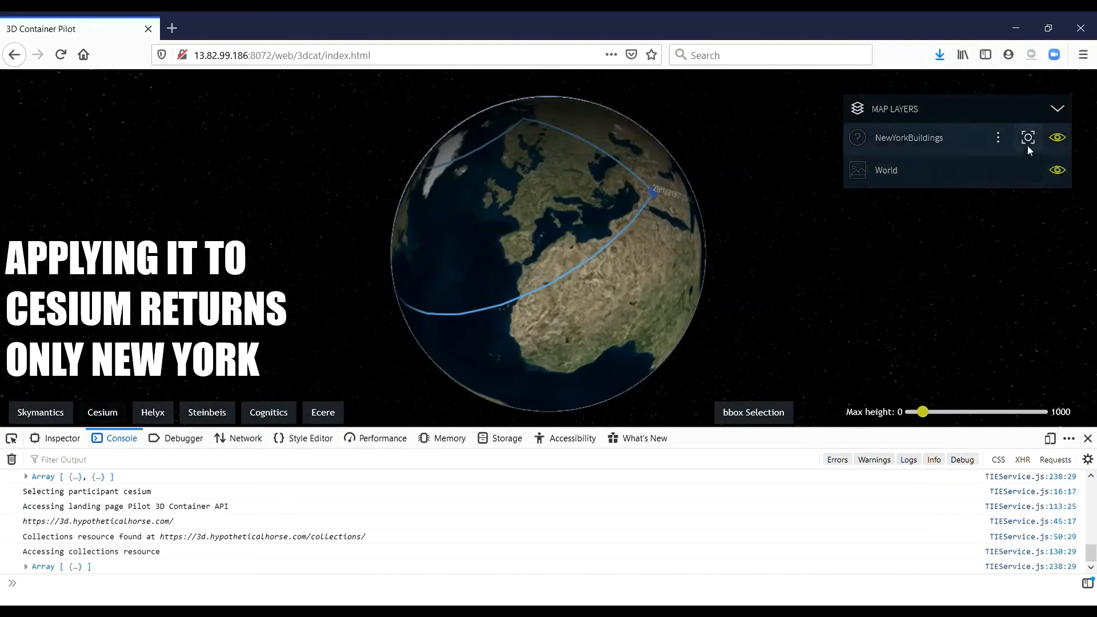
- Zoom to the NewYorkBuildings layer and tilt the view across Manhattan's 3D blocks toward the horizon
{"action": "left_click", "coordinate": [1027, 140]}
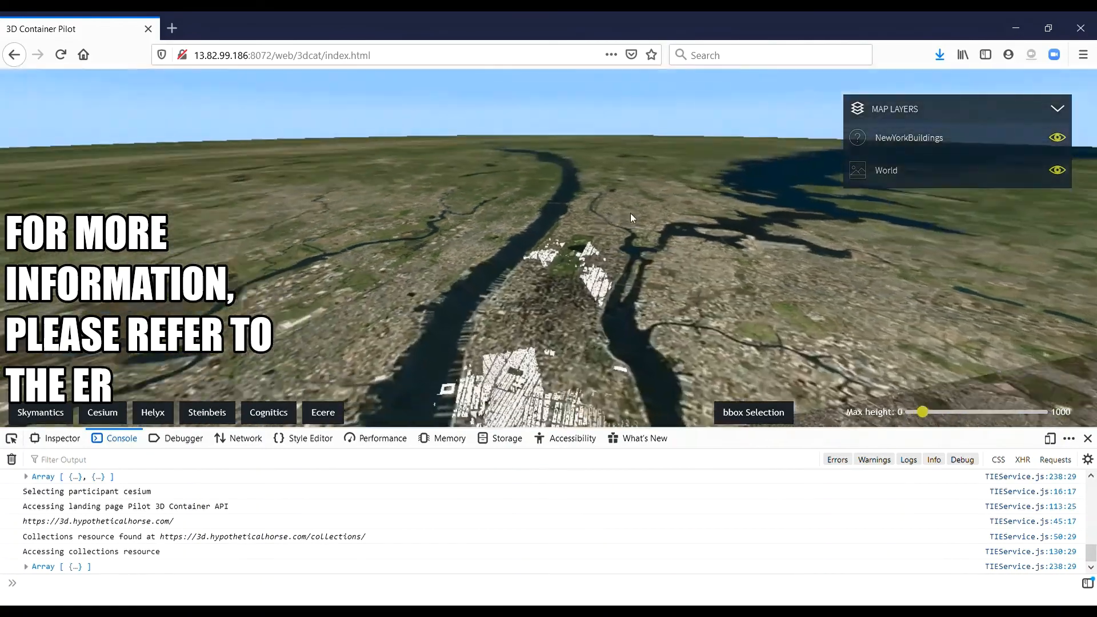
{"action": "middle_click_drag", "start_coordinate": [557, 357], "coordinate": [629, 239]}
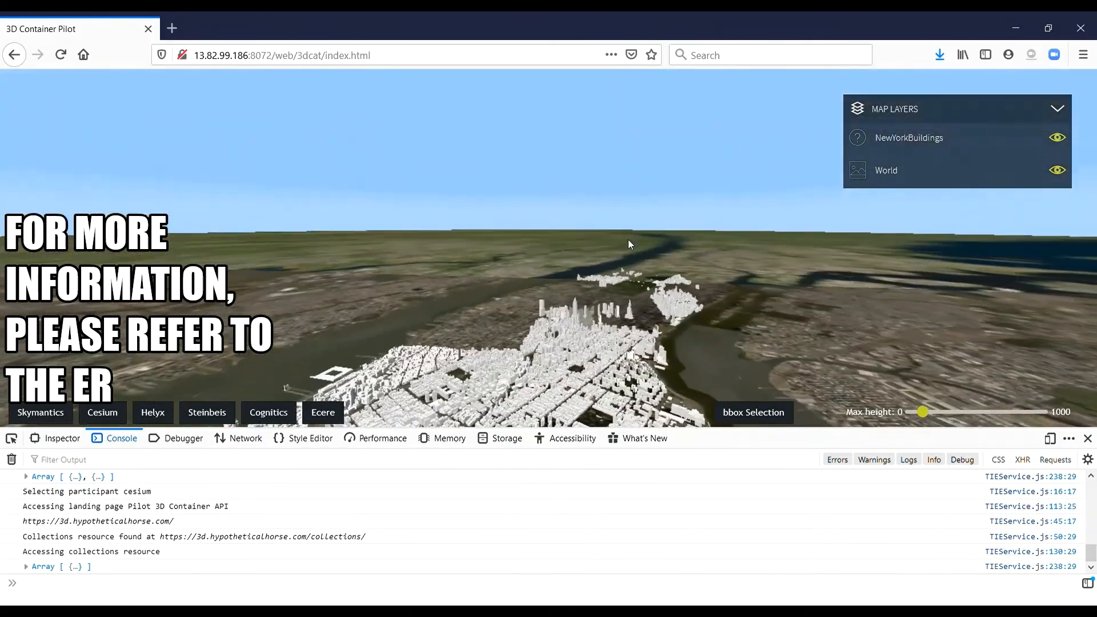